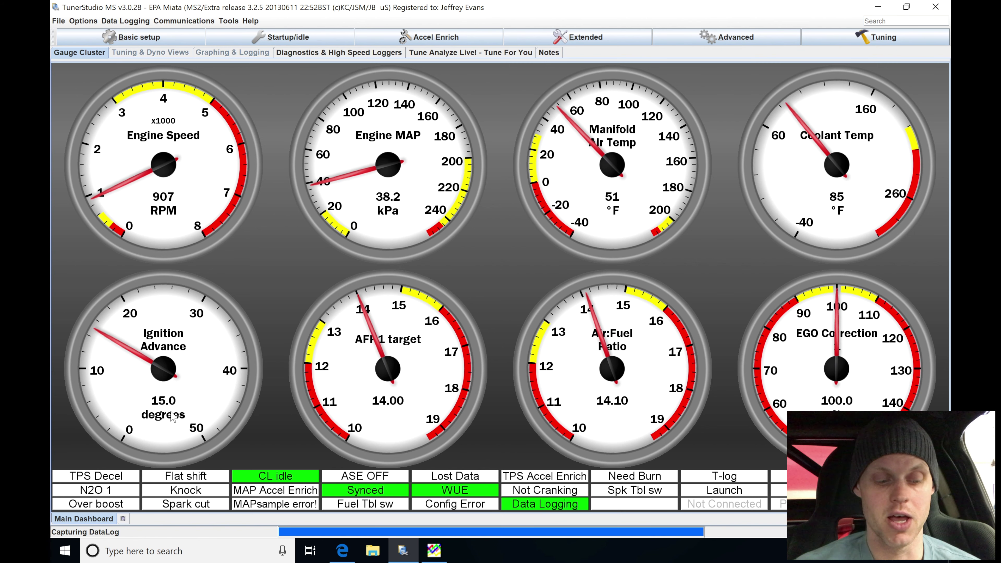
Step: Open the ignition advance table from Basic setup and reposition its window
{"action": "left_click", "coordinate": [161, 39]}
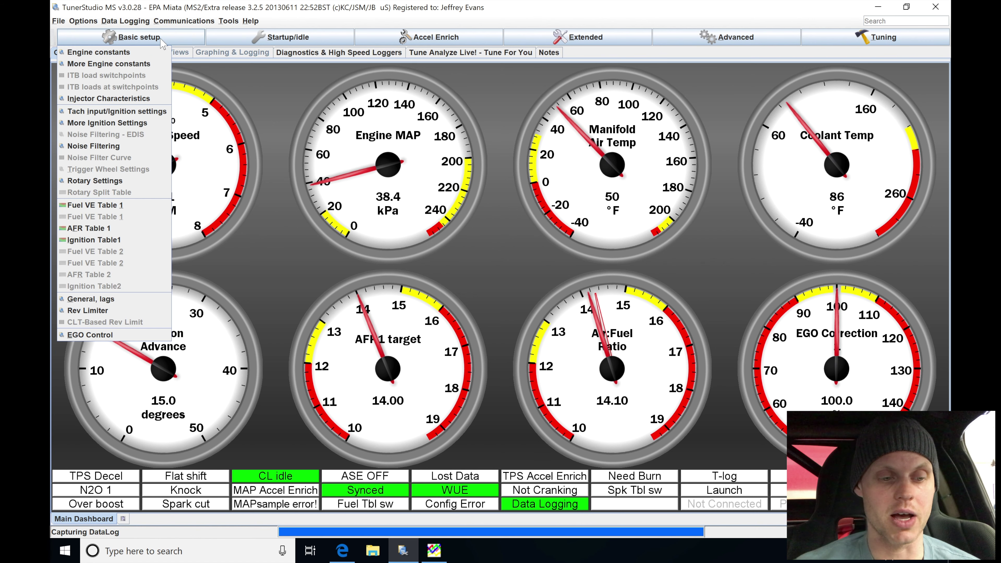
{"action": "left_click", "coordinate": [129, 239]}
{"action": "left_click_drag", "start_coordinate": [254, 79], "coordinate": [370, 71]}
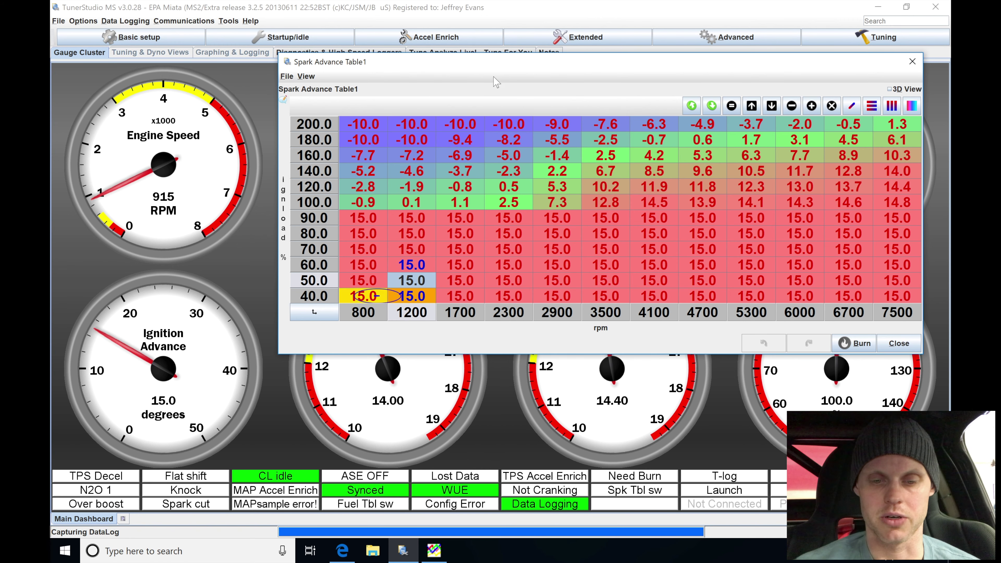
{"action": "left_click_drag", "start_coordinate": [501, 61], "coordinate": [440, 219]}
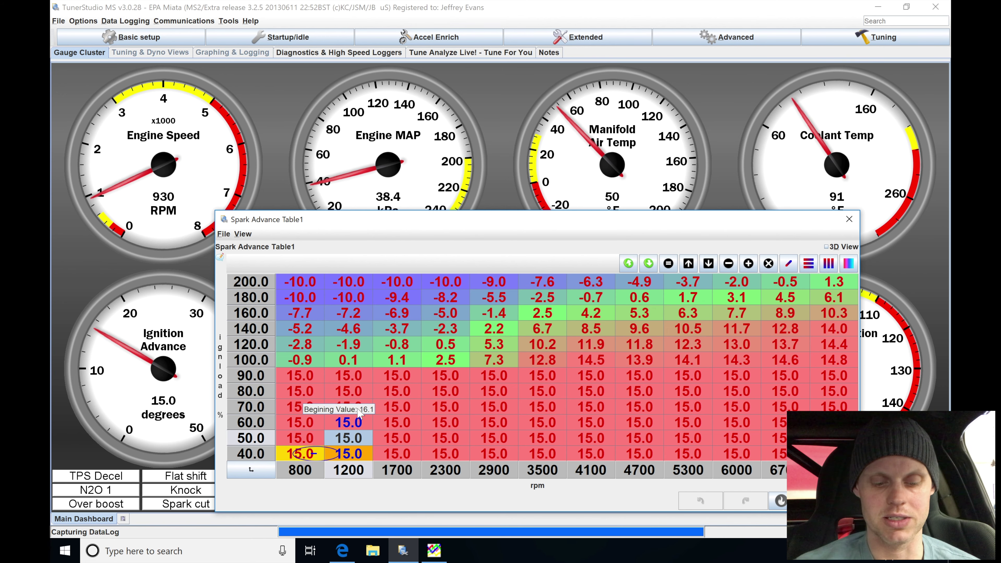
Step: Move the spark advance table off the indicators, close it, and show the Startup/idle list
{"action": "left_click_drag", "start_coordinate": [558, 228], "coordinate": [445, 173]}
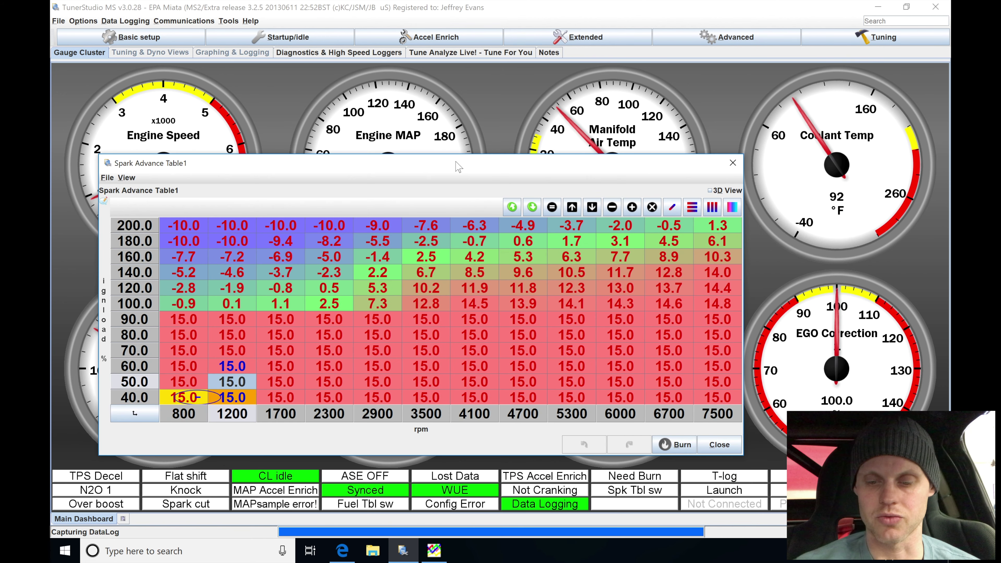
{"action": "left_click", "coordinate": [738, 167]}
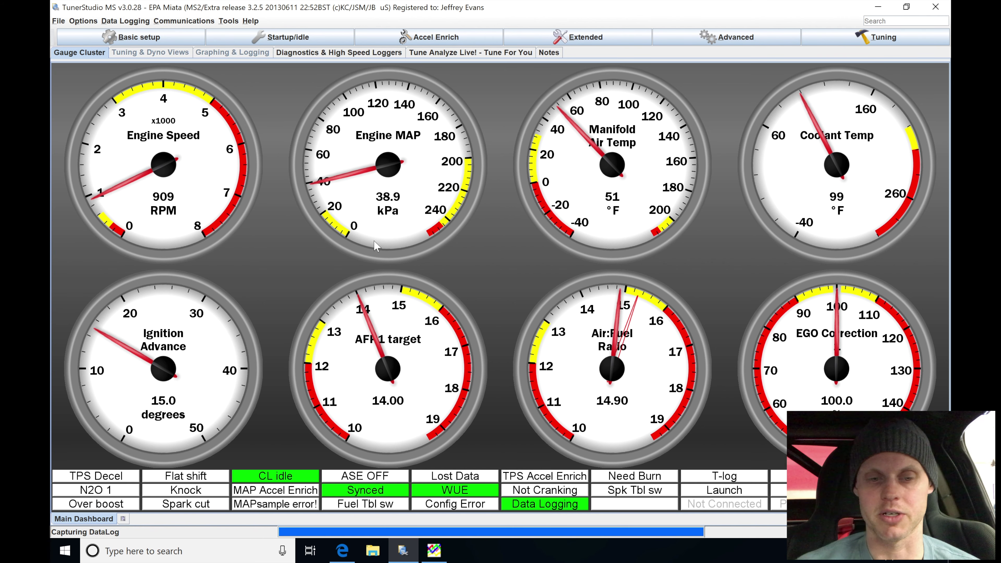
{"action": "left_click", "coordinate": [289, 40]}
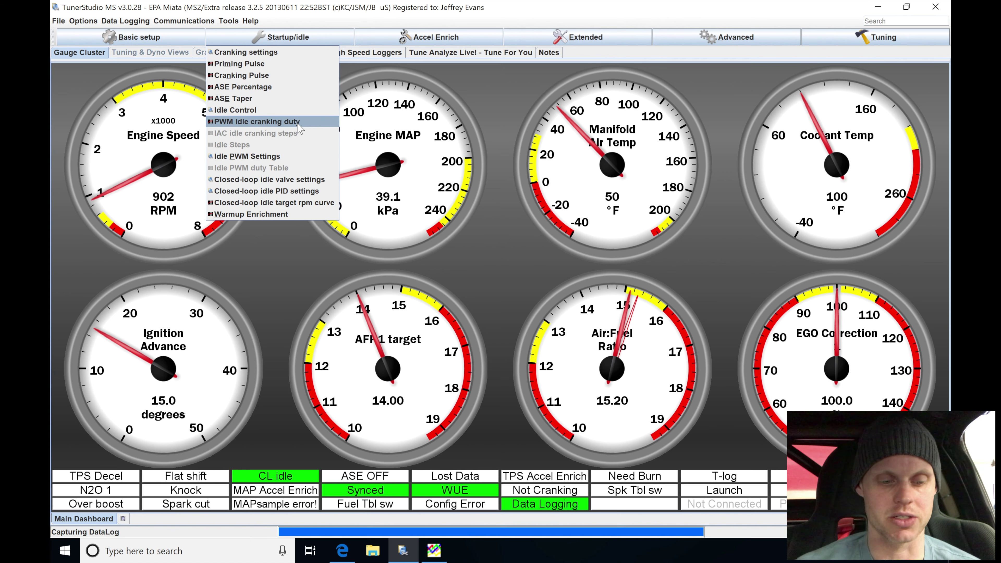
Step: Open the Warmup Enrichment curve, move it left, and bring up the Manifold Air Temp gauge options
{"action": "left_click", "coordinate": [293, 214]}
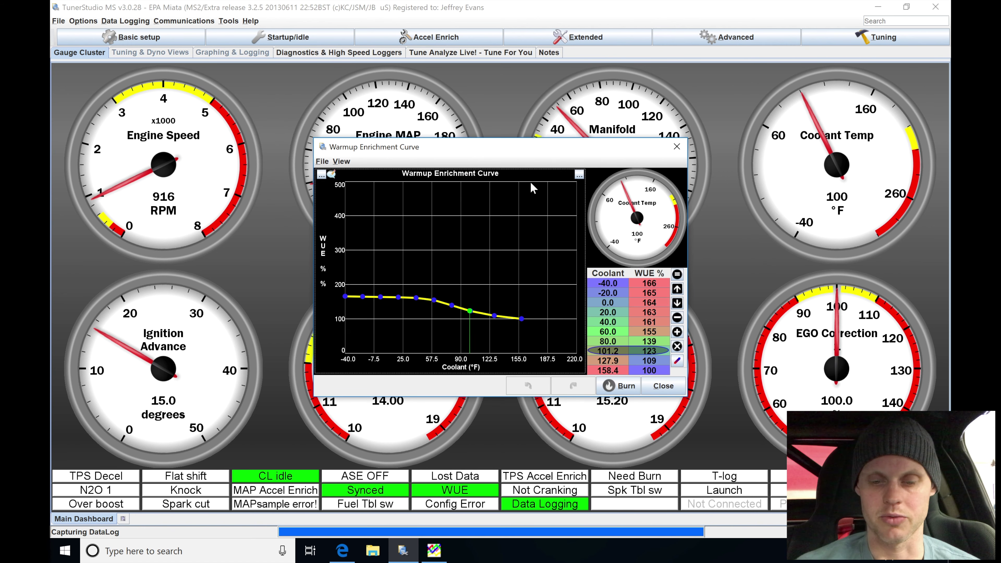
{"action": "left_click_drag", "start_coordinate": [563, 144], "coordinate": [413, 251]}
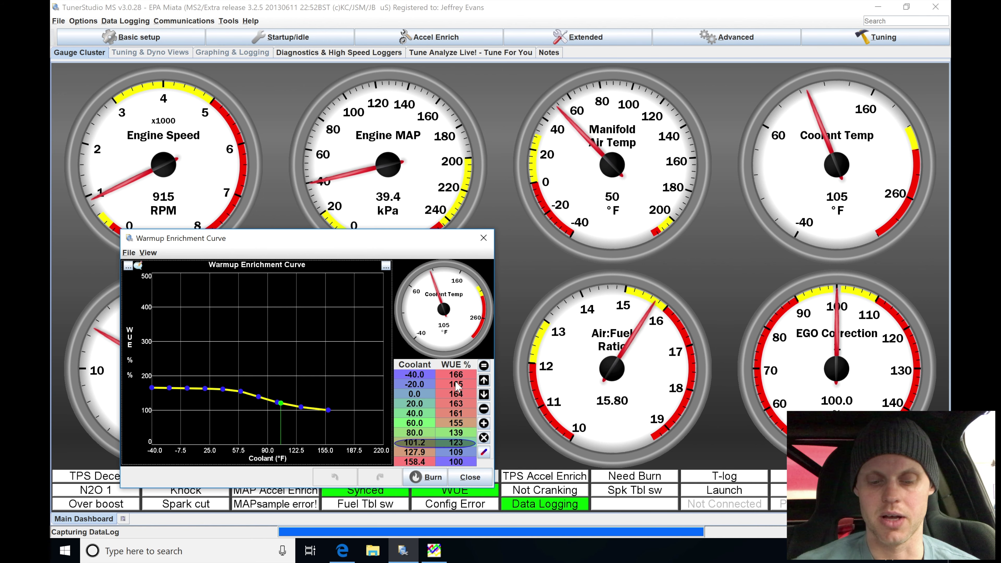
{"action": "right_click", "coordinate": [568, 193]}
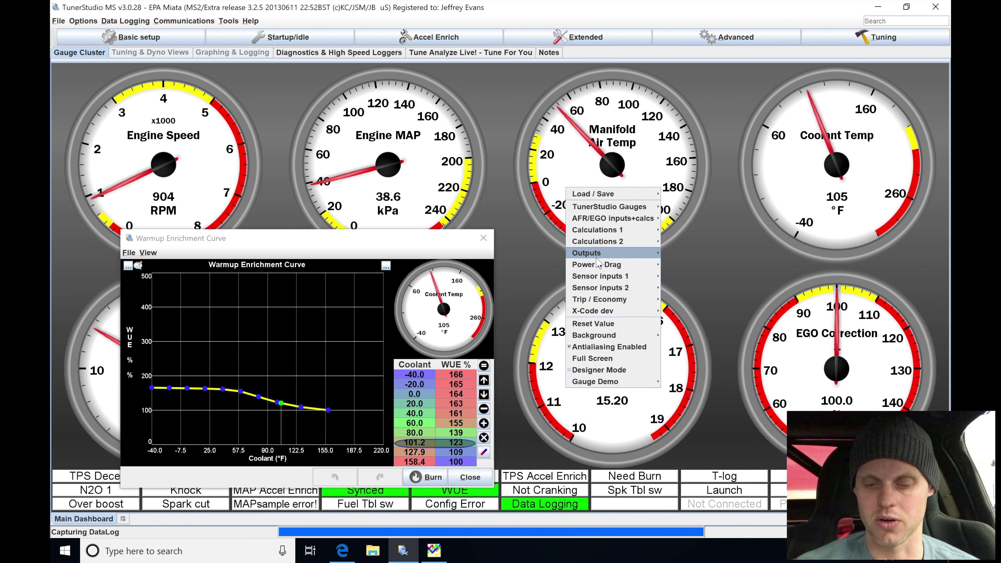
Step: Switch the Manifold Air Temp gauge to Calculations 2 > Warmup Enrichment, then nudge the curve window up
{"action": "mouse_move", "coordinate": [611, 234]}
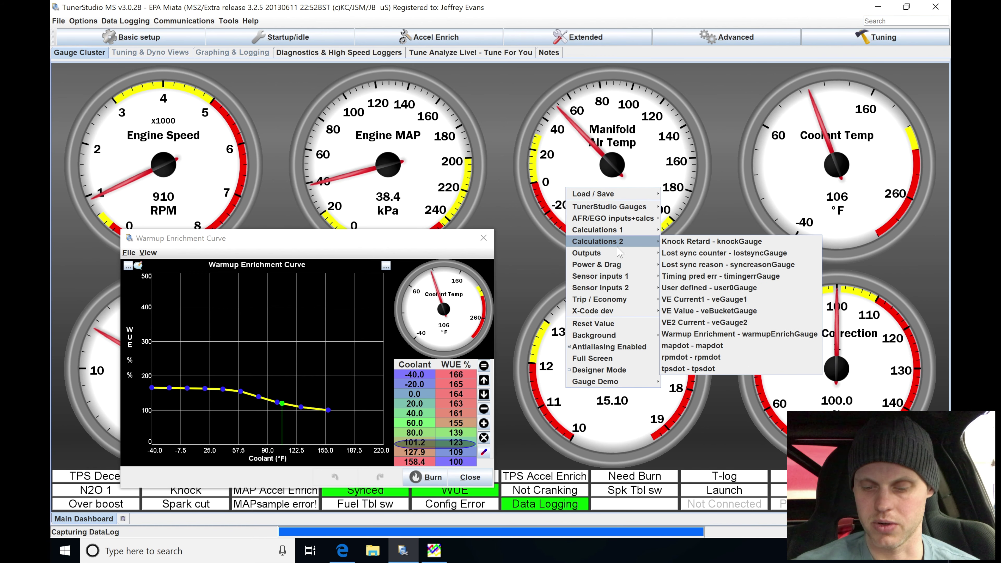
{"action": "left_click", "coordinate": [710, 334]}
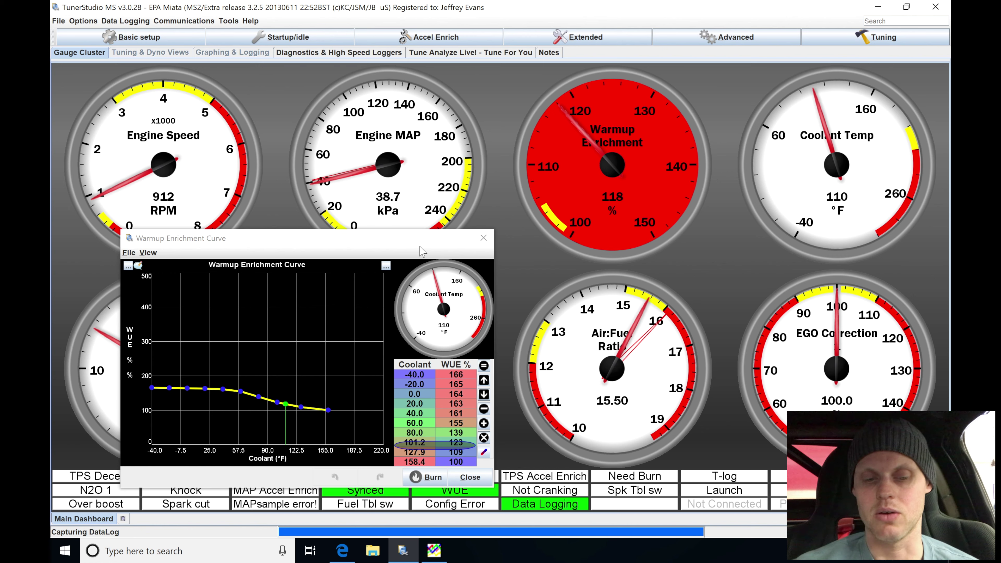
{"action": "left_click_drag", "start_coordinate": [414, 243], "coordinate": [416, 236]}
Step: Open Fuel VE Table 1, select the 700–1000 rpm, 20–50 load cells, and move it lower
{"action": "left_click", "coordinate": [186, 38]}
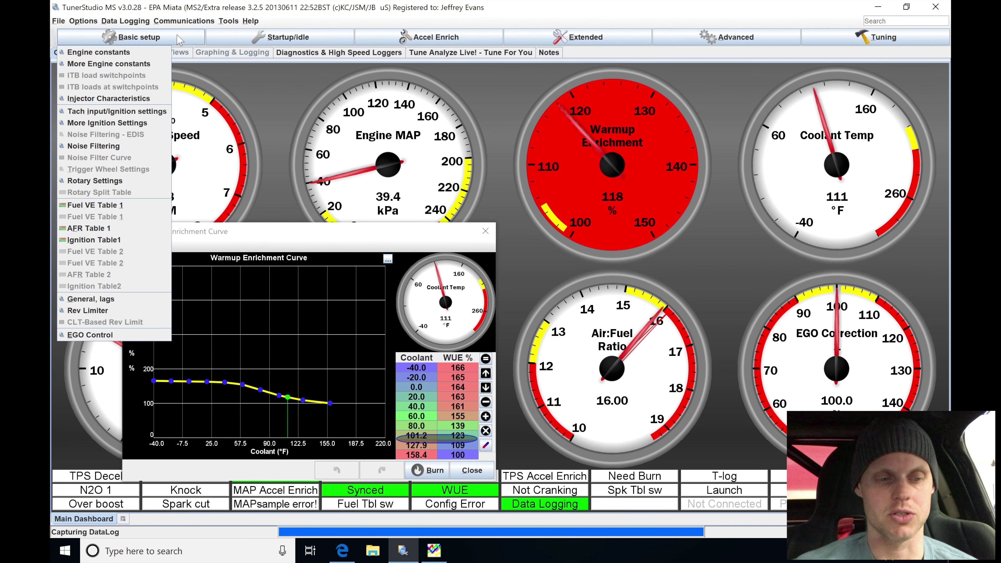
{"action": "left_click", "coordinate": [113, 208]}
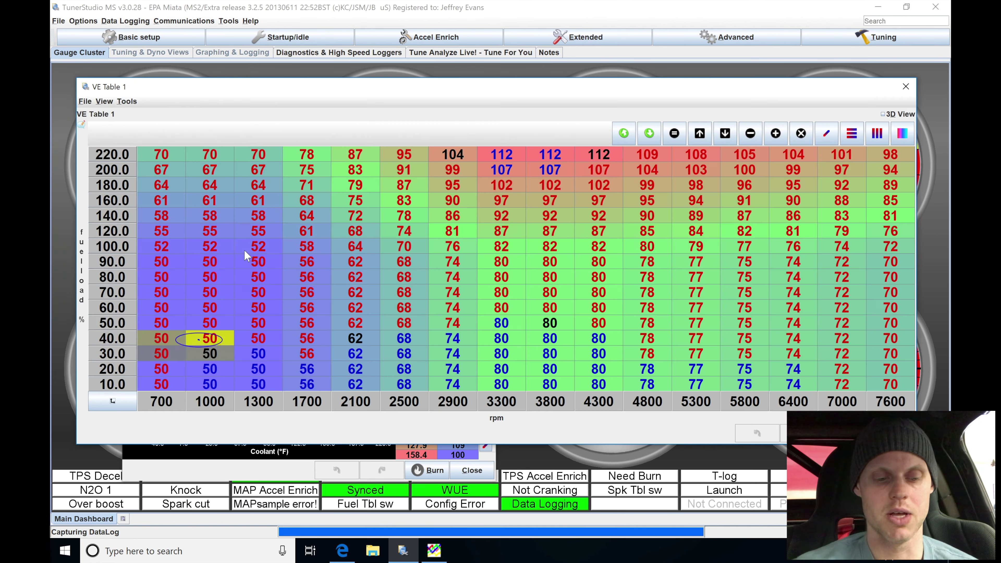
{"action": "left_click_drag", "start_coordinate": [173, 323], "coordinate": [207, 374]}
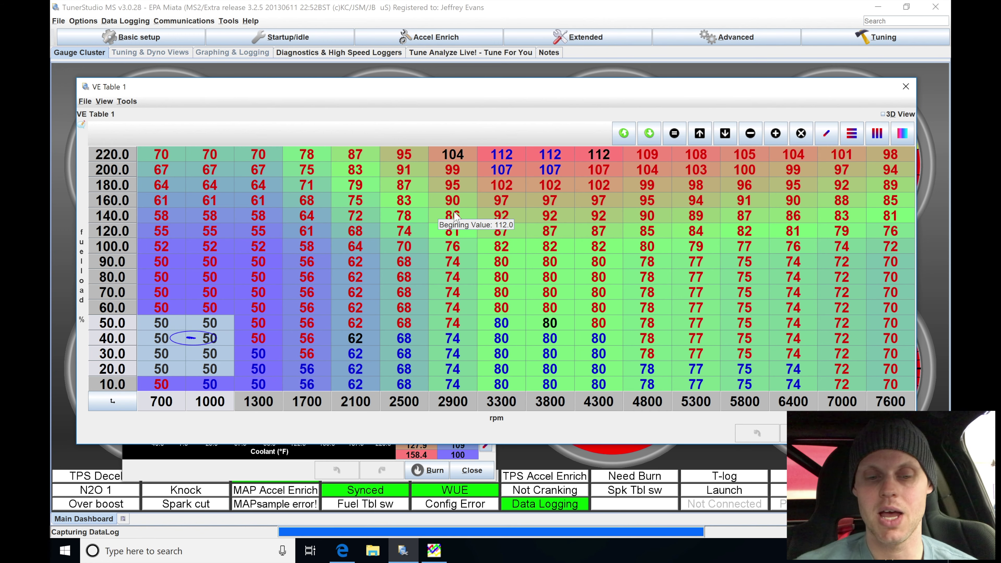
{"action": "left_click_drag", "start_coordinate": [549, 92], "coordinate": [543, 322]}
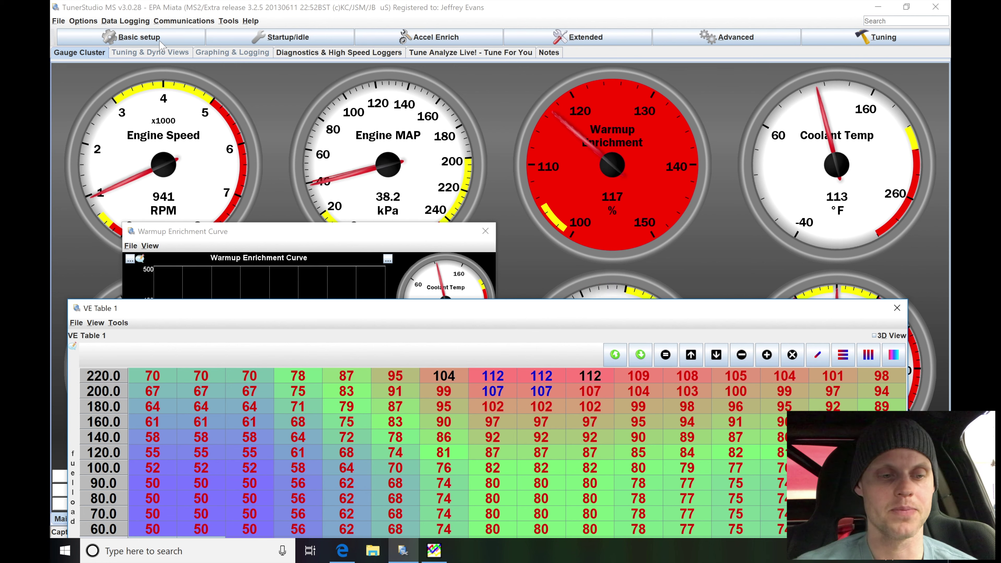
Step: Open Injector Characteristics from Basic setup and close it again
{"action": "left_click", "coordinate": [146, 37]}
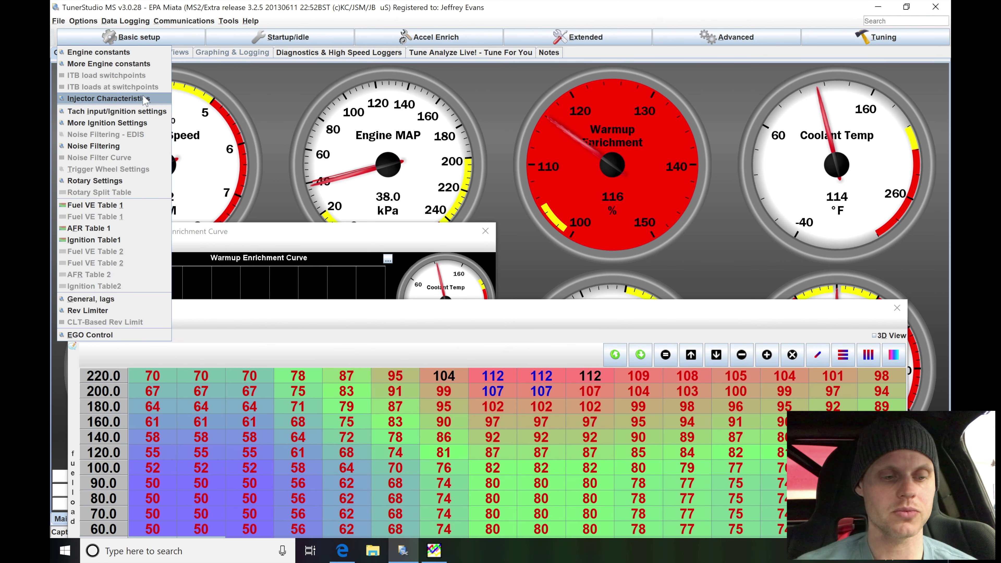
{"action": "left_click", "coordinate": [108, 98]}
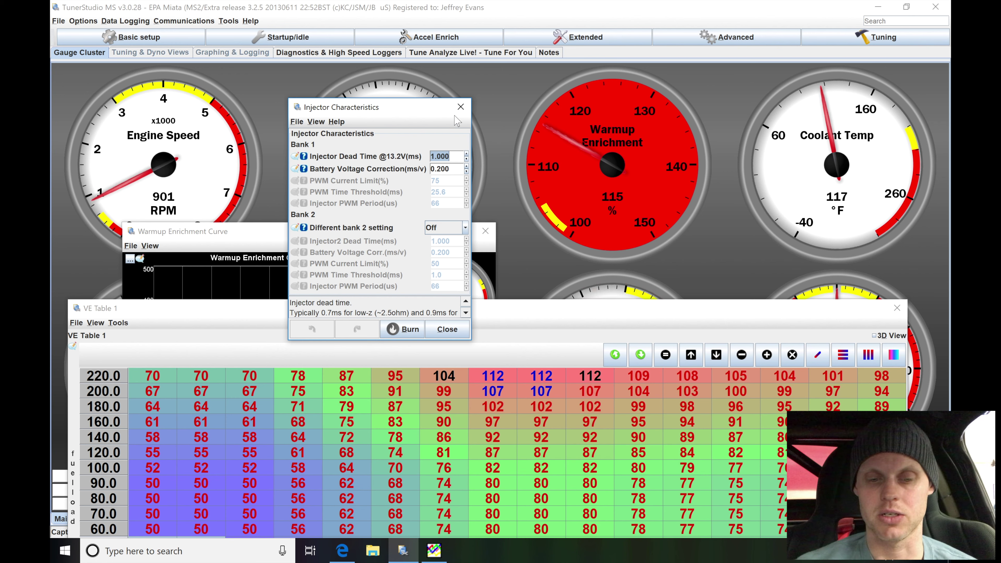
{"action": "left_click", "coordinate": [461, 107]}
Step: Close the Warmup Enrichment curve and VE Table 1, then show the Basic setup list
{"action": "left_click", "coordinate": [485, 231]}
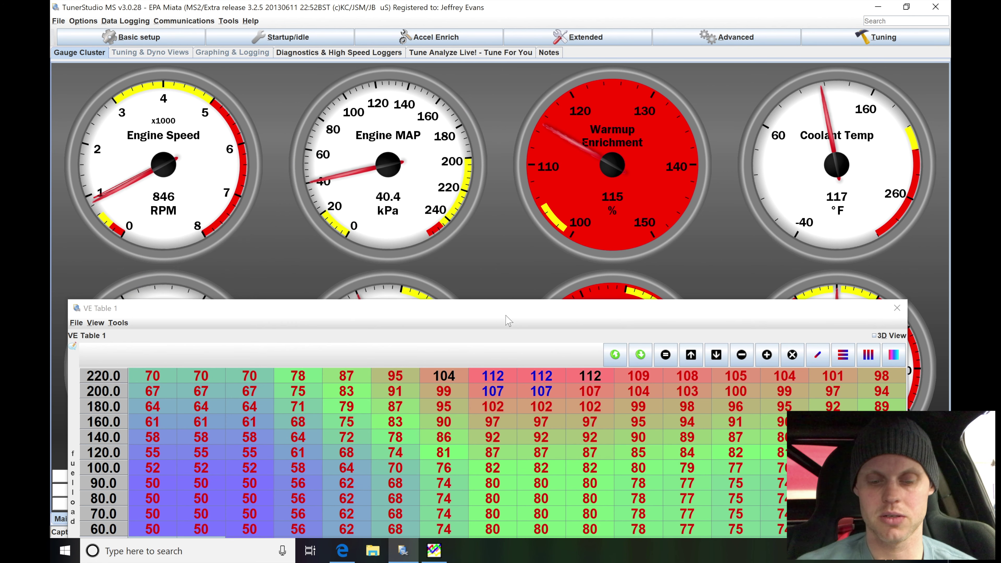
{"action": "left_click", "coordinate": [897, 307]}
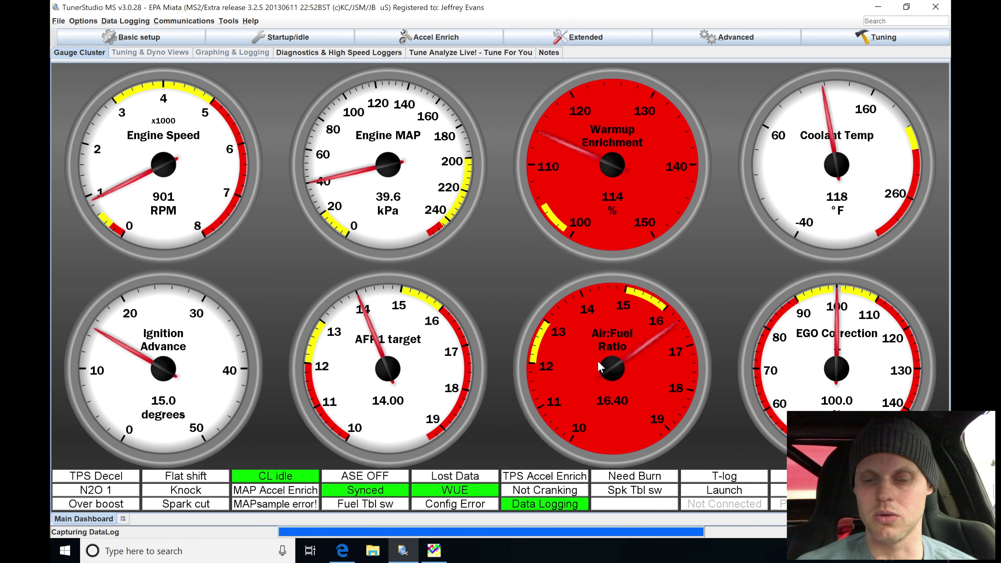
{"action": "left_click", "coordinate": [138, 37]}
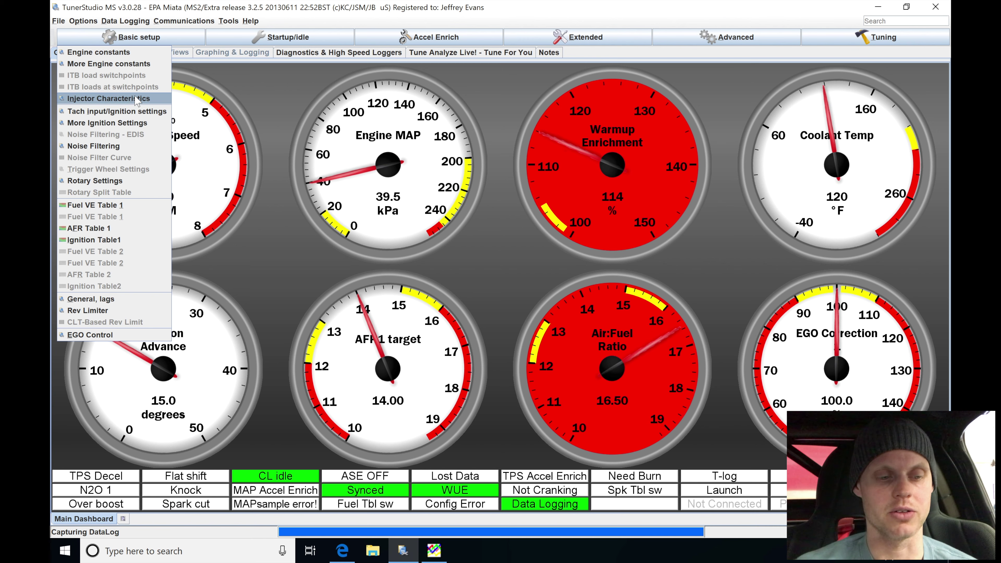
Step: Set Injector Dead Time to 1.100 ms, burn it with Ctrl+B, and view its help text
{"action": "left_click", "coordinate": [98, 99]}
{"action": "left_click", "coordinate": [453, 156]}
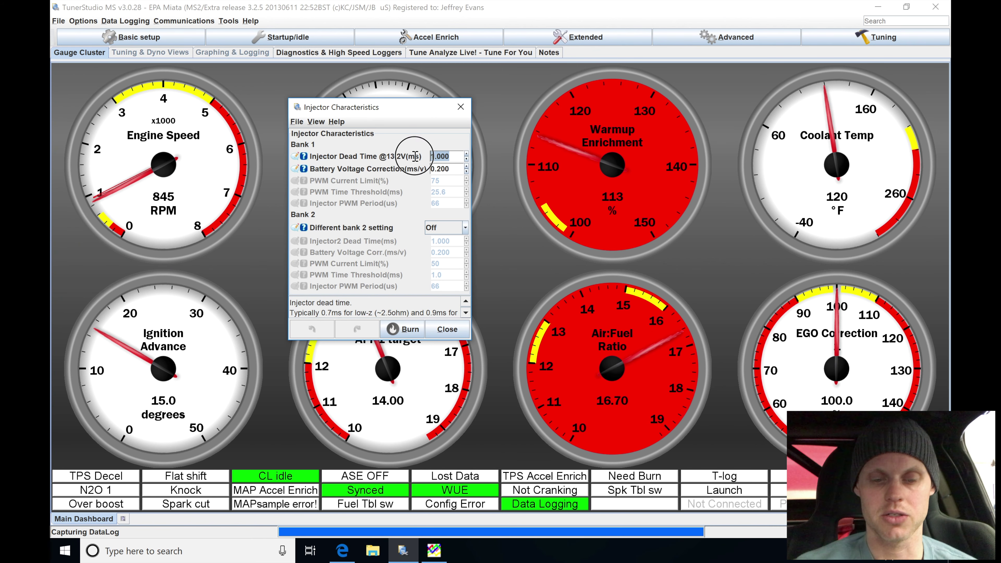
{"action": "key", "text": "BackSpace"}
{"action": "key", "text": "BackSpace"}
{"action": "key", "text": "BackSpace"}
{"action": "type", "text": "100"}
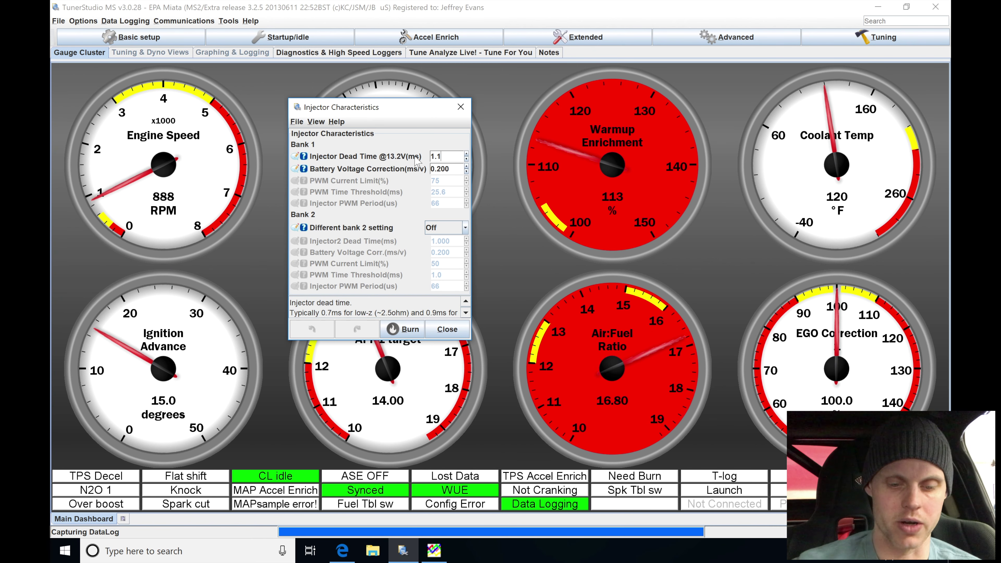
{"action": "key", "text": "Return"}
{"action": "key", "text": "ctrl+b"}
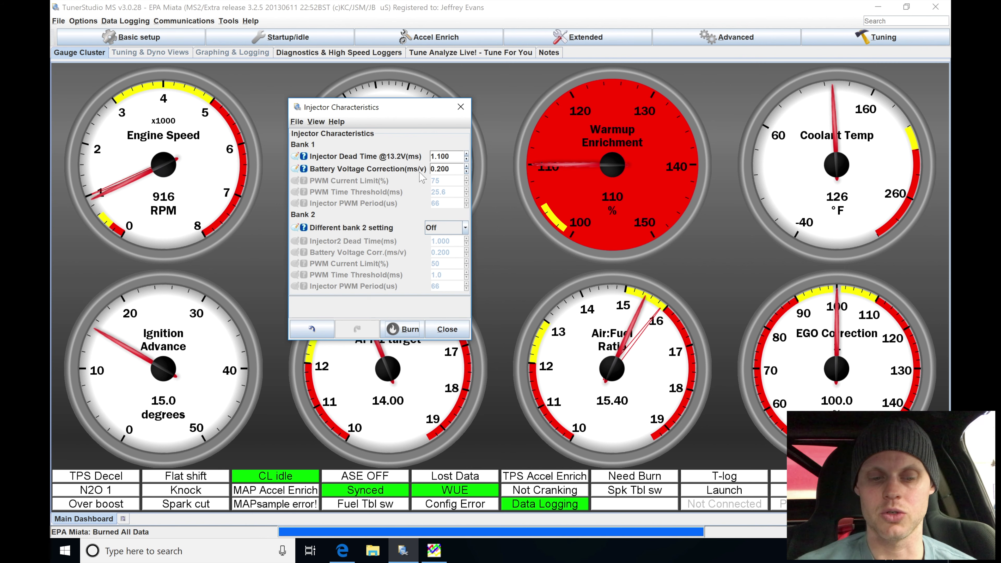
{"action": "left_click", "coordinate": [446, 157]}
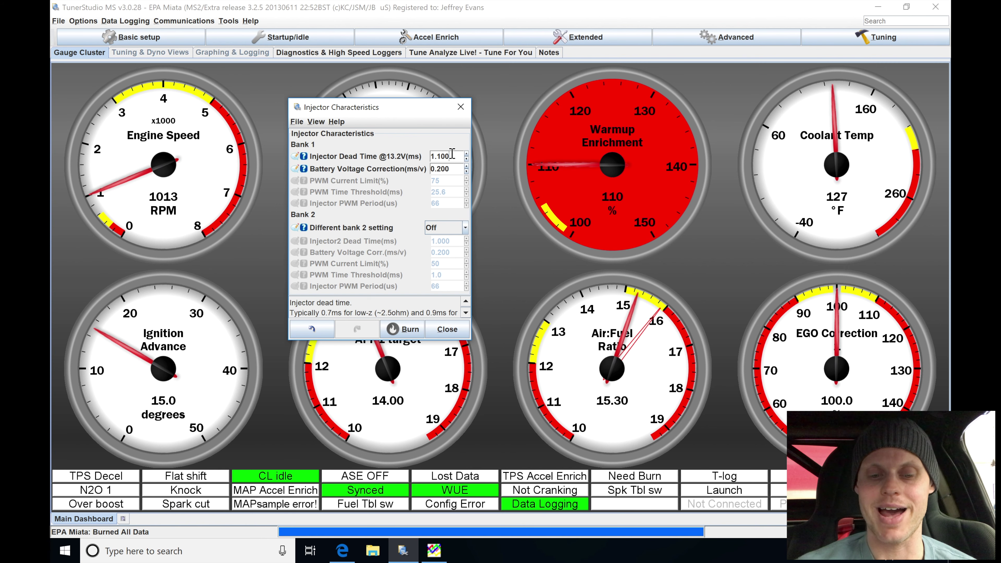